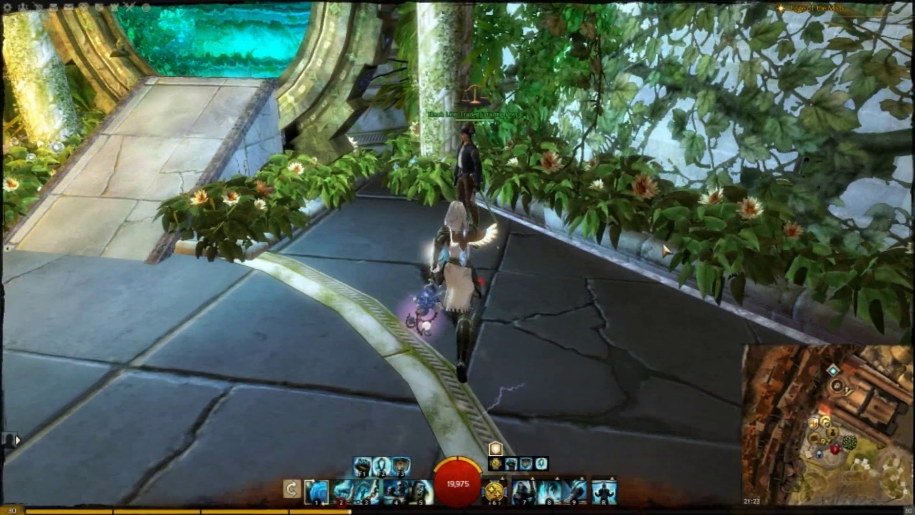
Open the Black Lion trading post to view the top valued, supplied, demanded and traded items.
key("f")
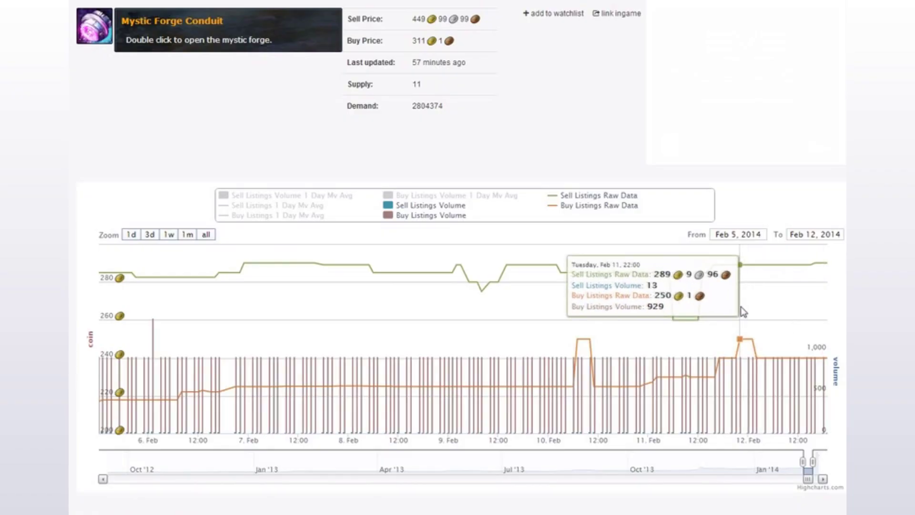
mouse_move(636, 401)
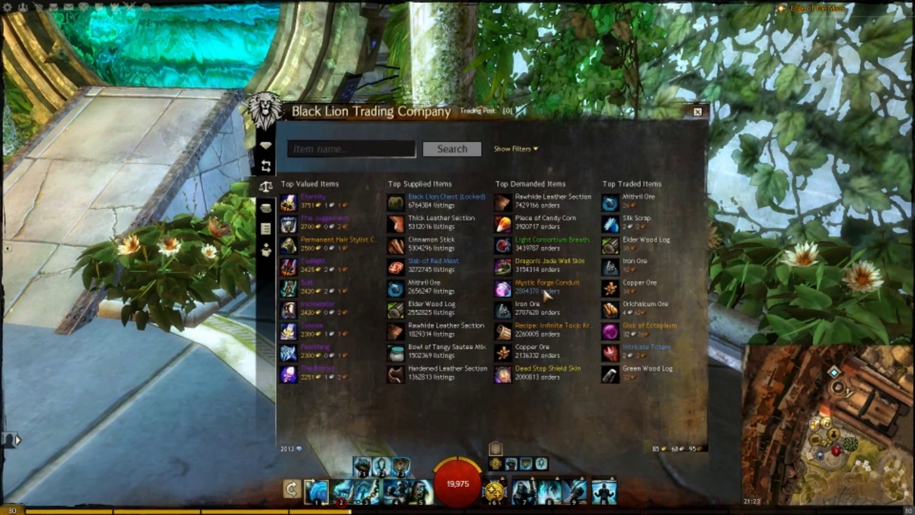
mouse_move(687, 401)
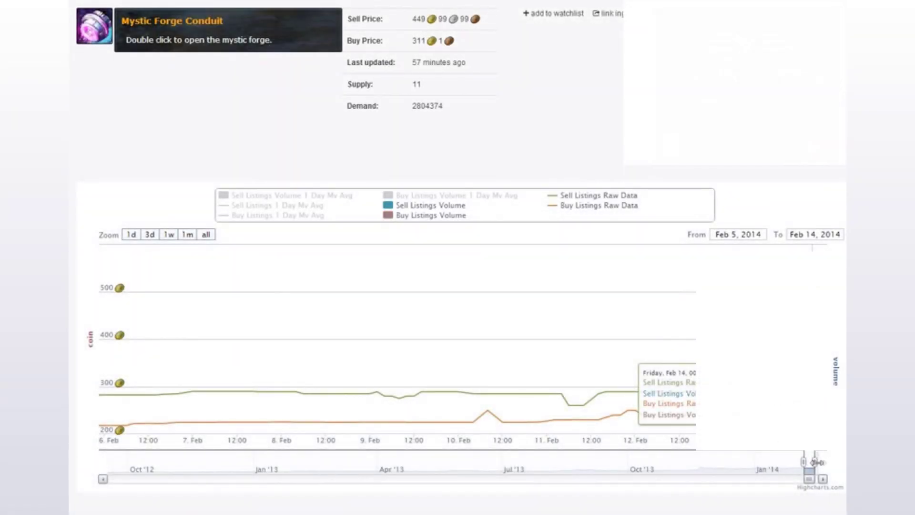
Extend the Mystic Forge Conduit price chart's date range to Feb 16, 2014.
left_click_drag(817, 462, 828, 469)
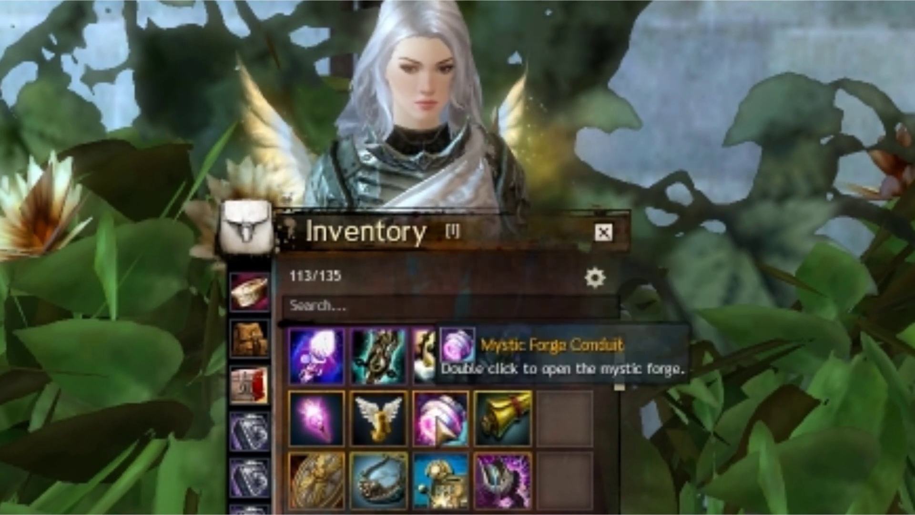
Bring up the Mystic Forge Conduit's item options, including Sell at Trading Post.
right_click(429, 357)
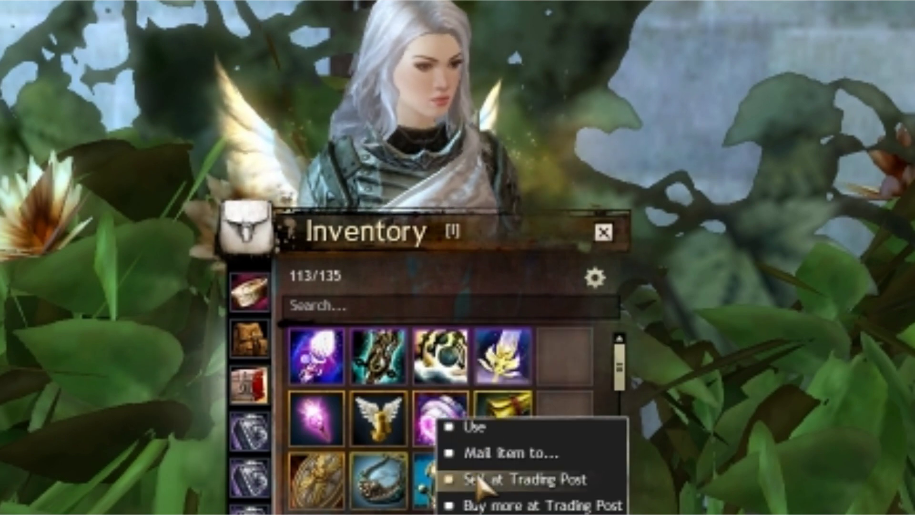